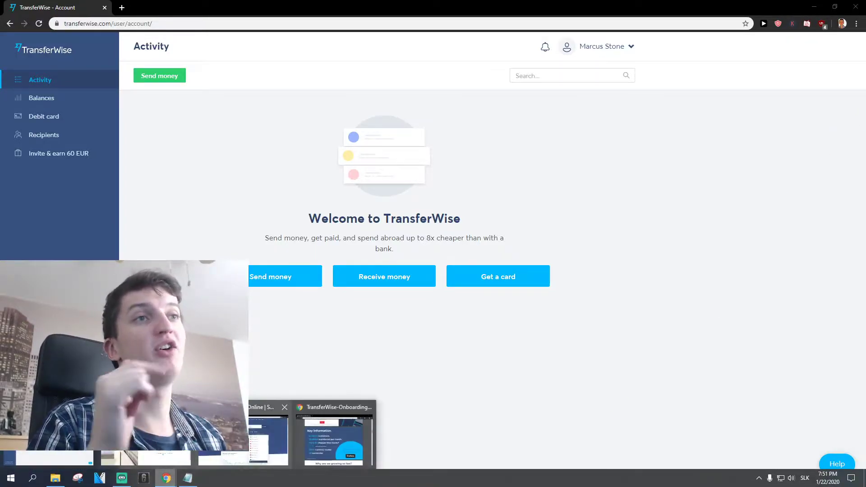
{"action": "mouse_move", "coordinate": [182, 455]}
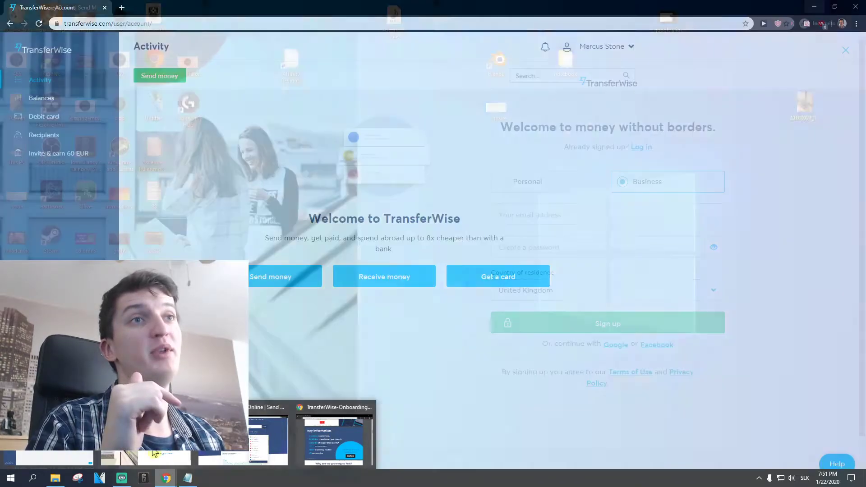
Bring the Incognito window forward and go back to the TransferWise homepage.
{"action": "left_click", "coordinate": [154, 454]}
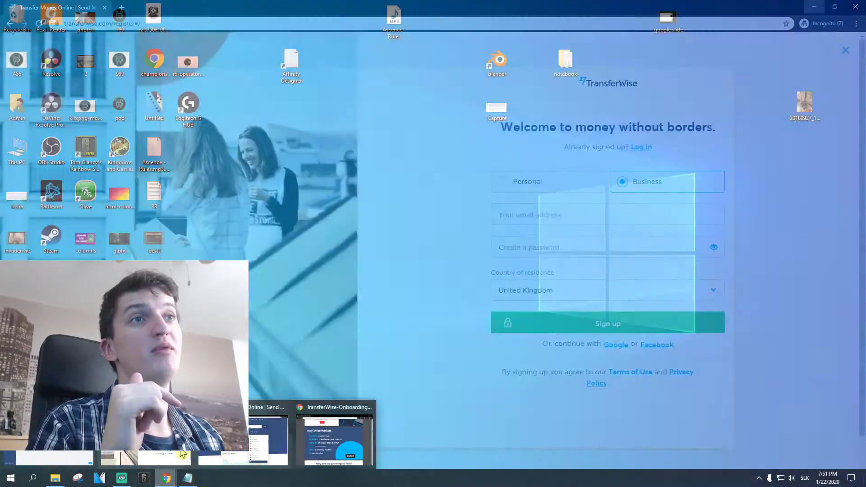
{"action": "left_click", "coordinate": [10, 24]}
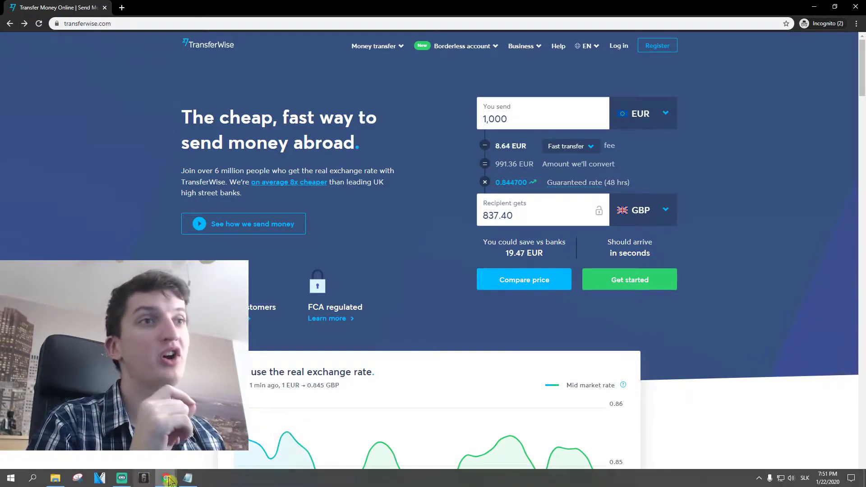
{"action": "mouse_move", "coordinate": [166, 479]}
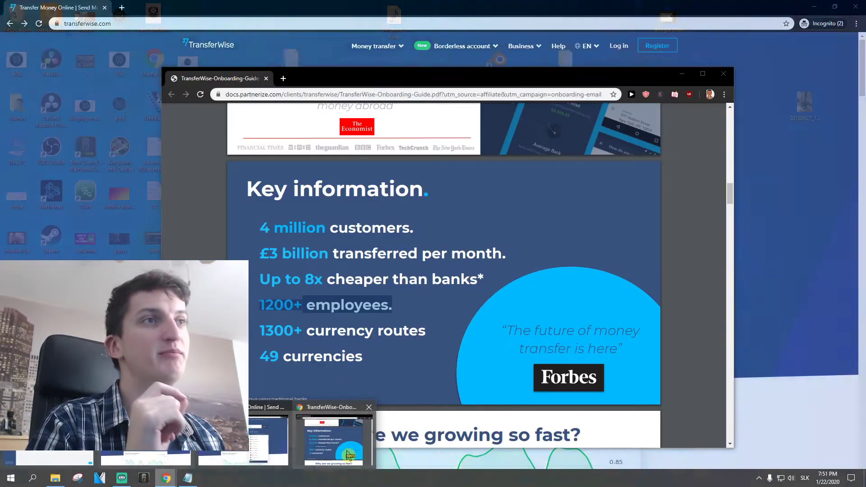
{"action": "left_click", "coordinate": [348, 455]}
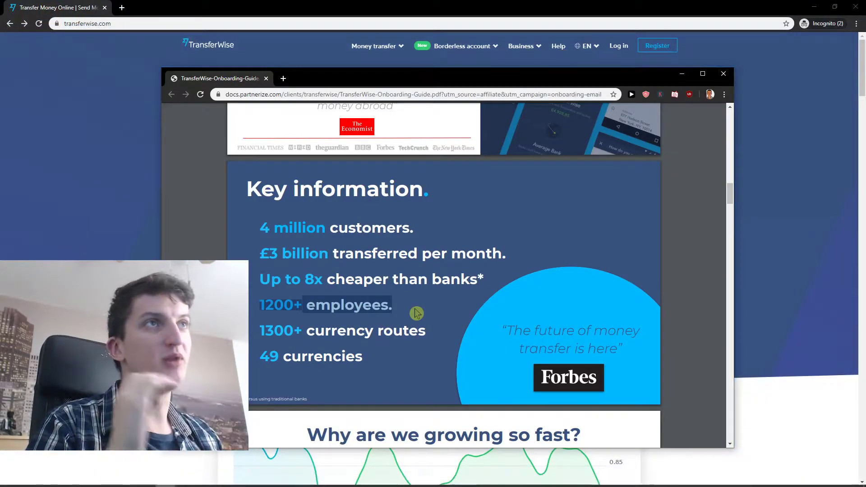
{"action": "left_click", "coordinate": [417, 314]}
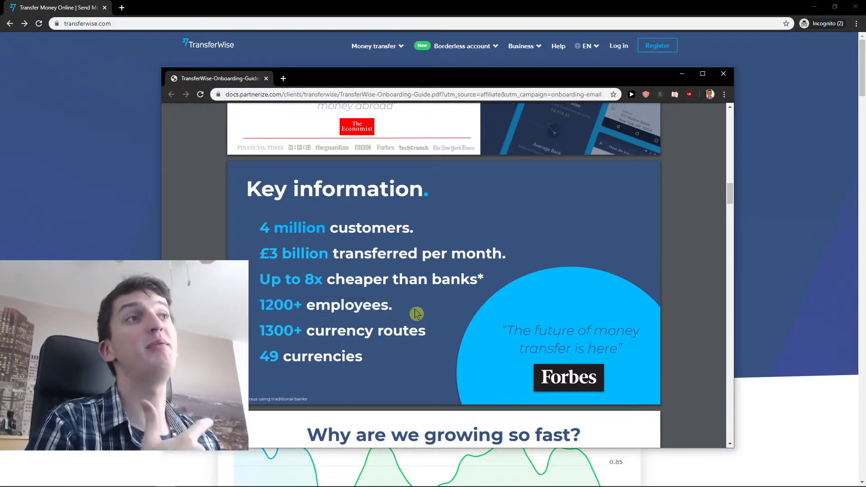
{"action": "left_click_drag", "start_coordinate": [260, 254], "coordinate": [528, 274]}
{"action": "left_click", "coordinate": [527, 274]}
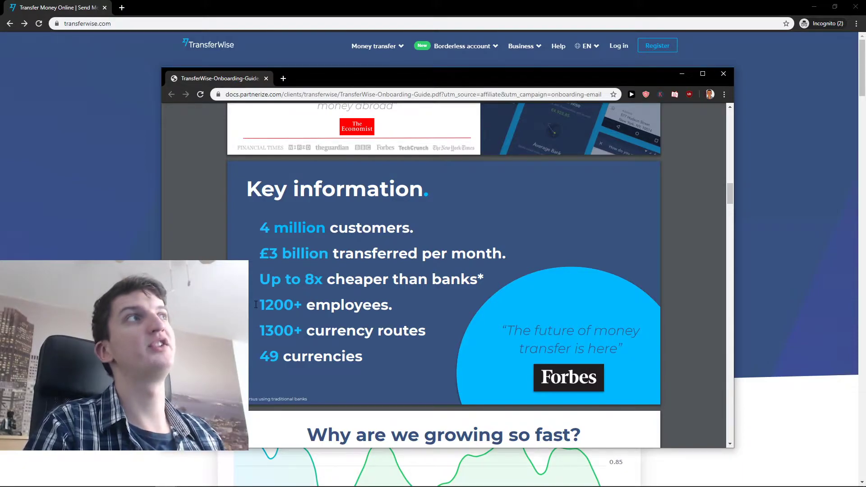
{"action": "left_click", "coordinate": [724, 73]}
{"action": "scroll", "coordinate": [718, 184], "scroll_direction": "down", "scroll_amount": 5}
{"action": "scroll", "coordinate": [679, 108], "scroll_direction": "up", "scroll_amount": 5}
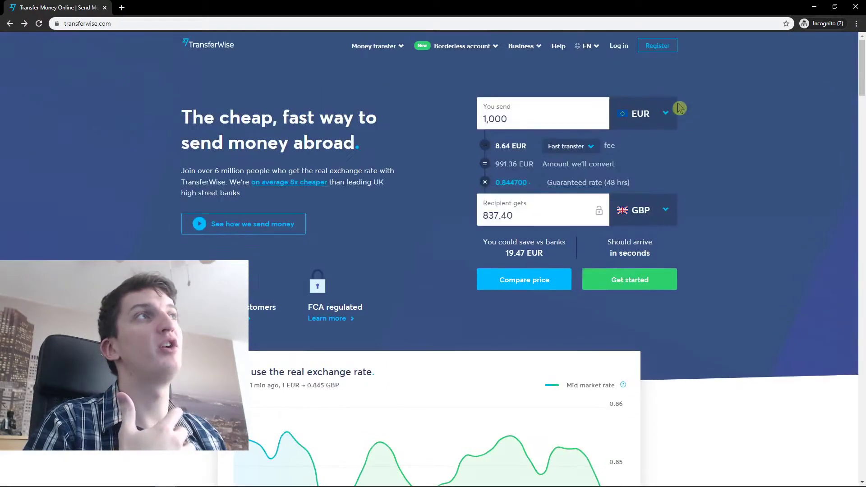
Look over the sign-up form with Business account type selected and the email field focused.
{"action": "left_click", "coordinate": [658, 46]}
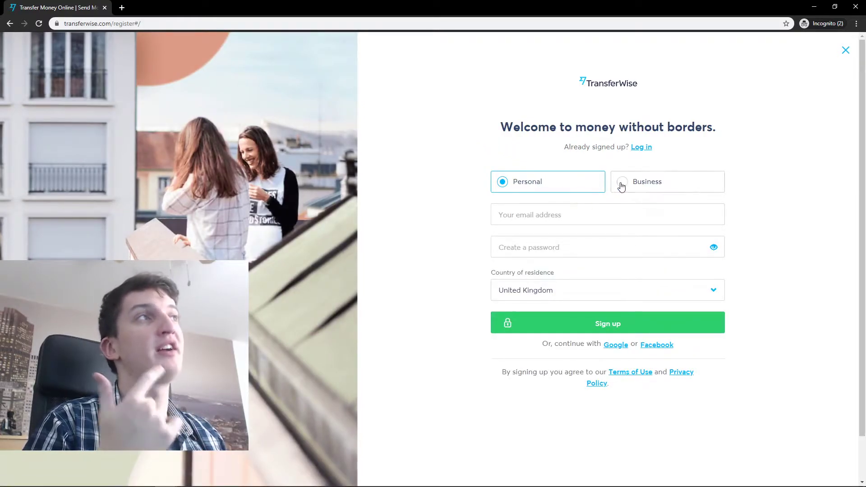
{"action": "left_click", "coordinate": [621, 187]}
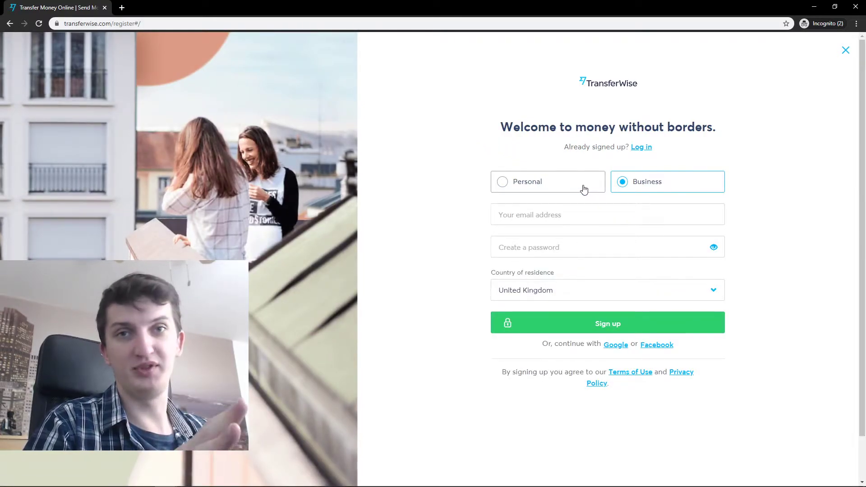
{"action": "left_click", "coordinate": [577, 213]}
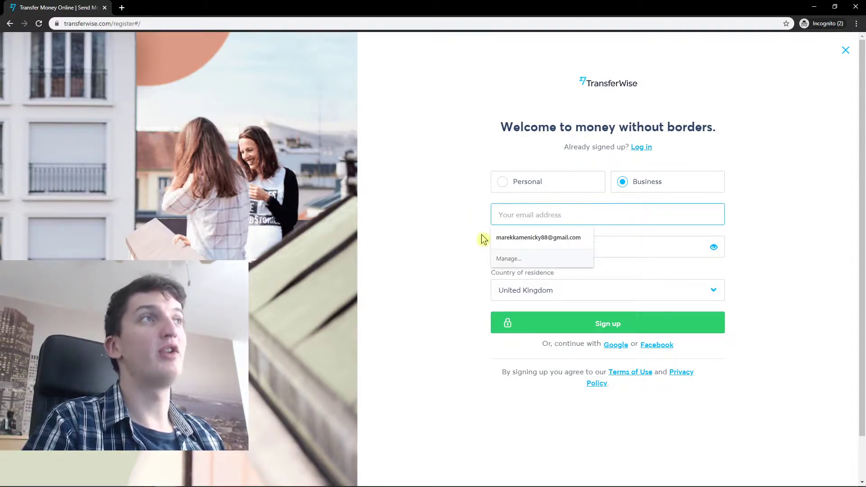
{"action": "left_click", "coordinate": [455, 240]}
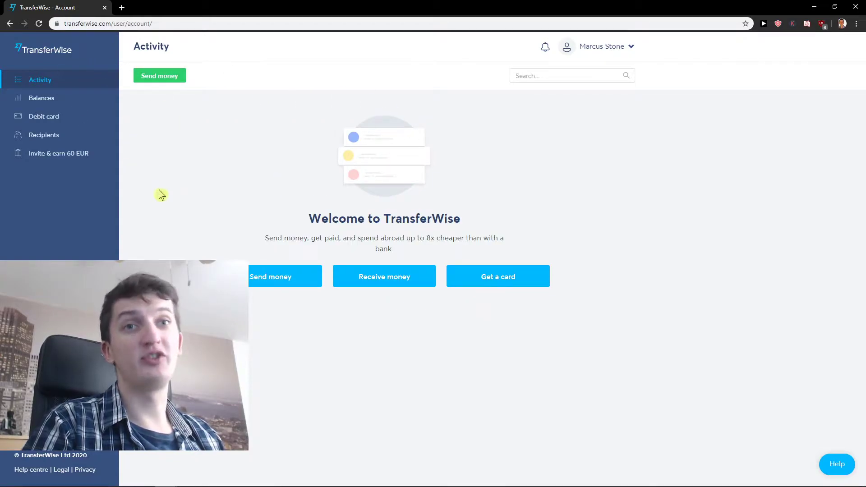
Start a new transfer quoting 1,000 USD to CLP (748,671 CLP) and continue.
{"action": "left_click", "coordinate": [182, 76]}
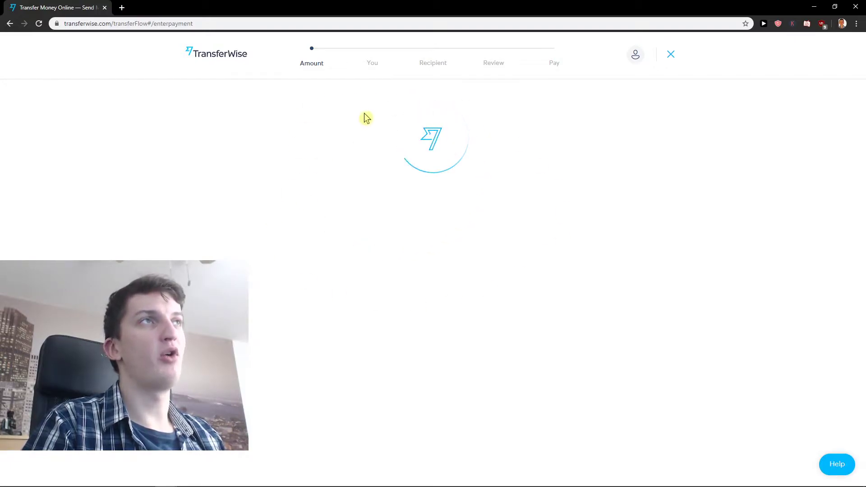
{"action": "left_click", "coordinate": [515, 150]}
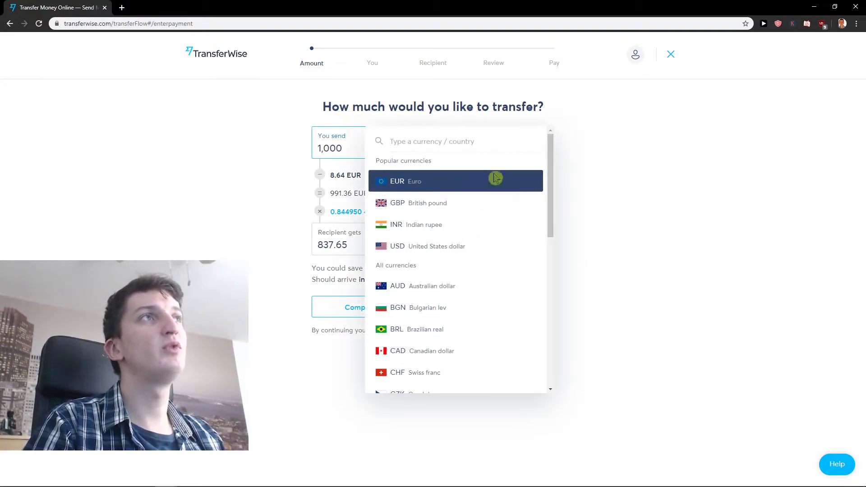
{"action": "left_click", "coordinate": [459, 246]}
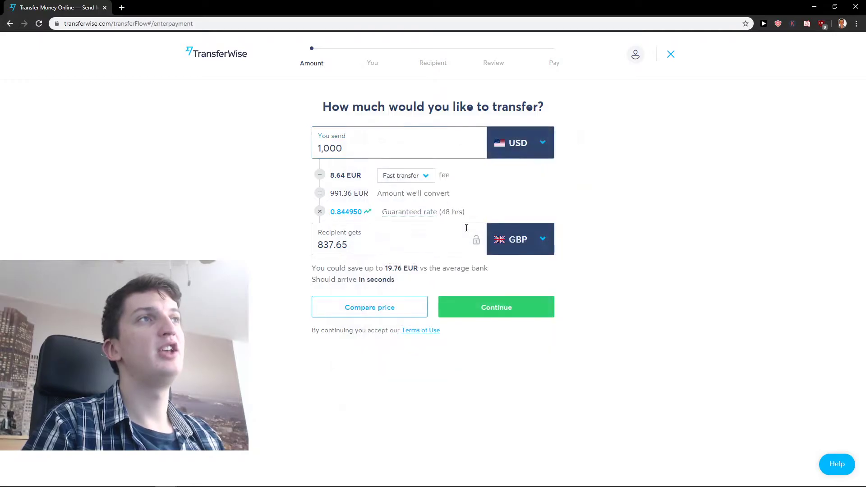
{"action": "left_click", "coordinate": [529, 238]}
{"action": "scroll", "coordinate": [459, 364], "scroll_direction": "down", "scroll_amount": 2}
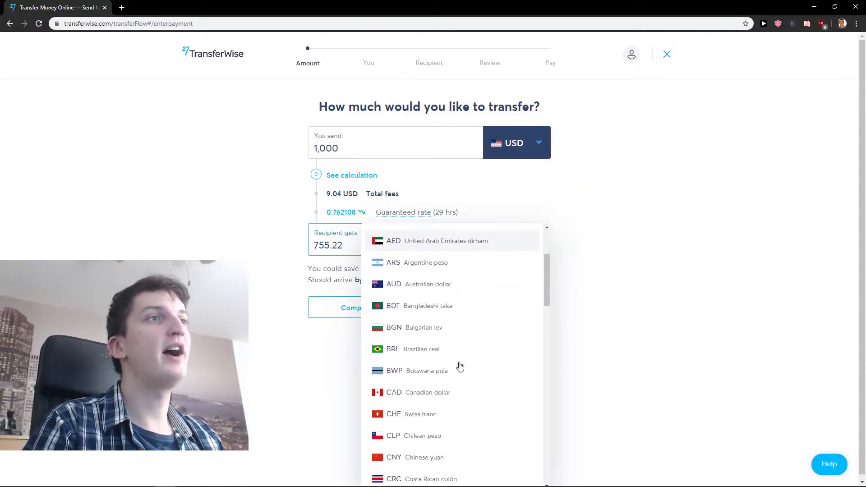
{"action": "scroll", "coordinate": [467, 369], "scroll_direction": "down", "scroll_amount": 1}
{"action": "left_click", "coordinate": [473, 381]}
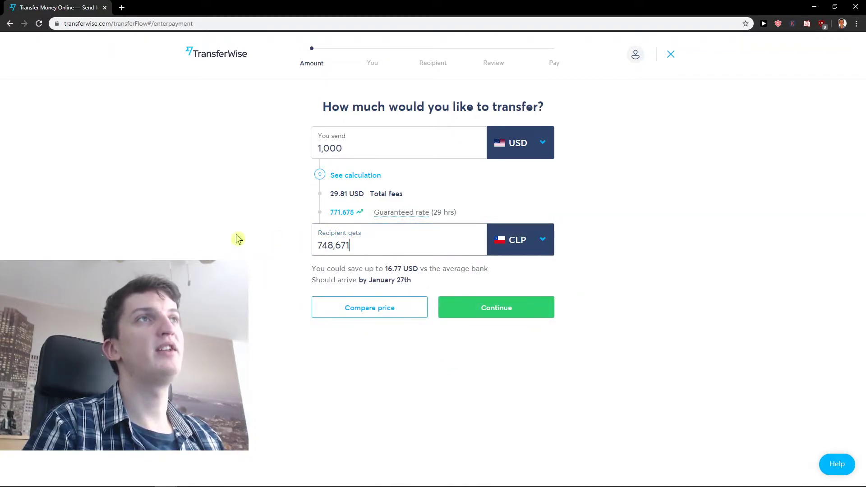
{"action": "left_click", "coordinate": [377, 147]}
{"action": "left_click", "coordinate": [400, 241]}
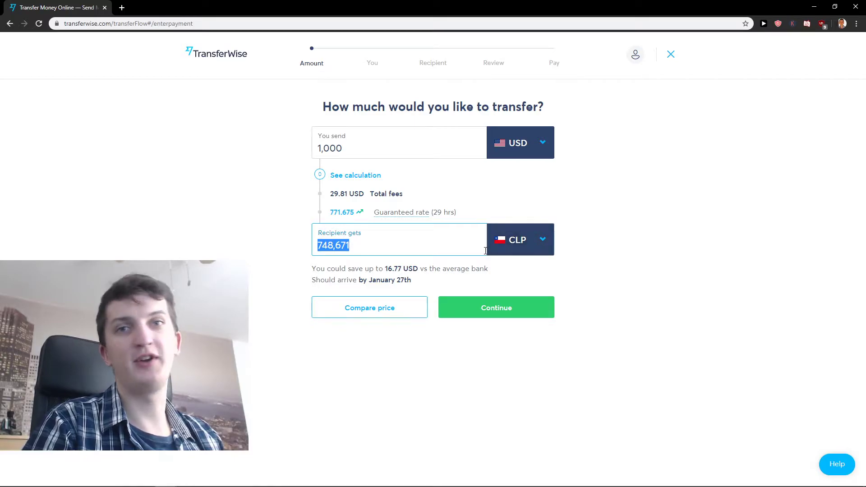
{"action": "left_click", "coordinate": [516, 306]}
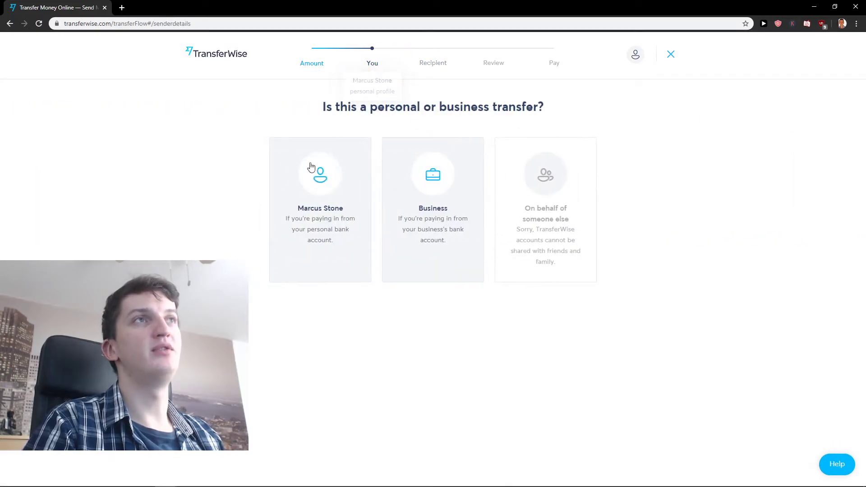
Choose the personal profile and confirm the prefilled sender details.
{"action": "left_click_drag", "start_coordinate": [318, 108], "coordinate": [571, 118]}
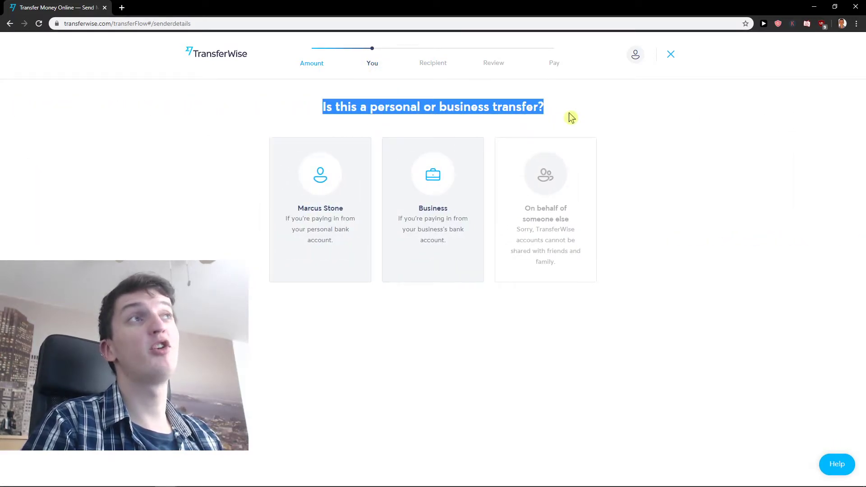
{"action": "left_click", "coordinate": [356, 223]}
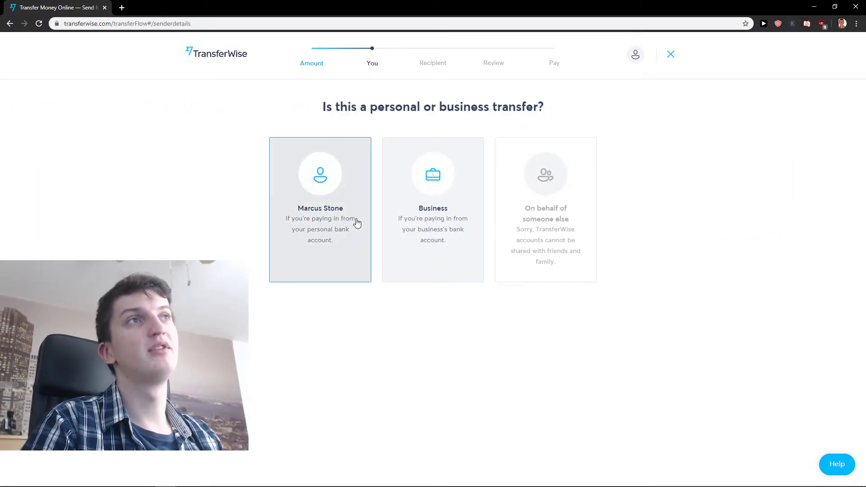
{"action": "scroll", "coordinate": [361, 230], "scroll_direction": "down", "scroll_amount": 2}
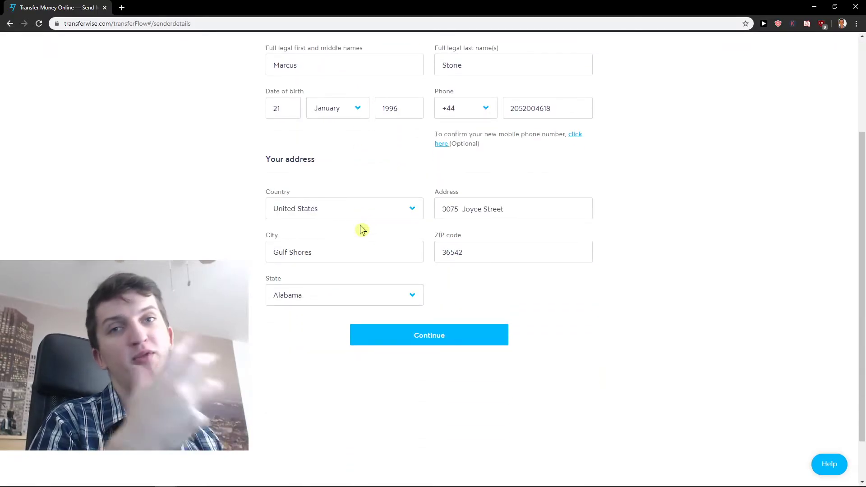
{"action": "scroll", "coordinate": [360, 230], "scroll_direction": "up", "scroll_amount": 3}
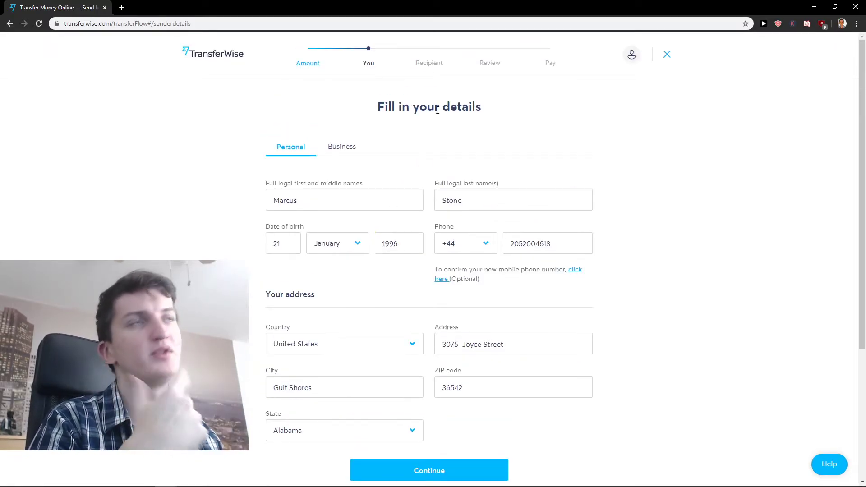
{"action": "left_click", "coordinate": [414, 467]}
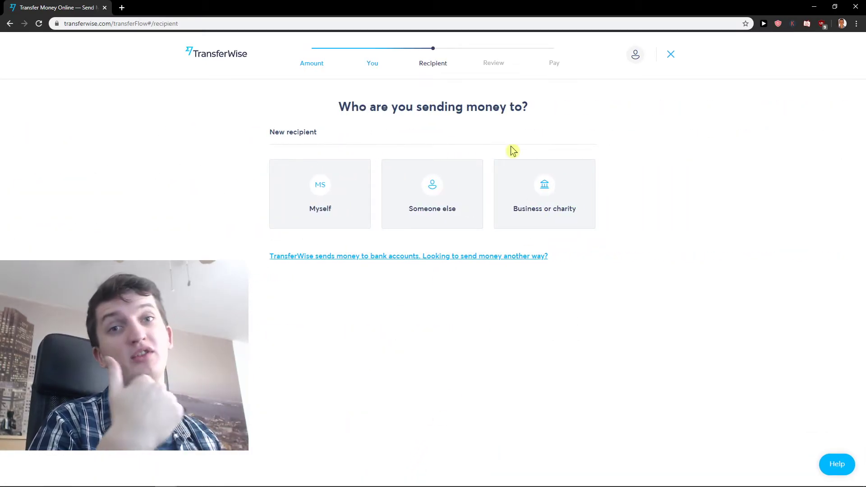
Choose Someone else as recipient and focus the full name and account number fields.
{"action": "left_click", "coordinate": [467, 197]}
{"action": "scroll", "coordinate": [503, 204], "scroll_direction": "down", "scroll_amount": 2}
{"action": "scroll", "coordinate": [504, 204], "scroll_direction": "down", "scroll_amount": 1}
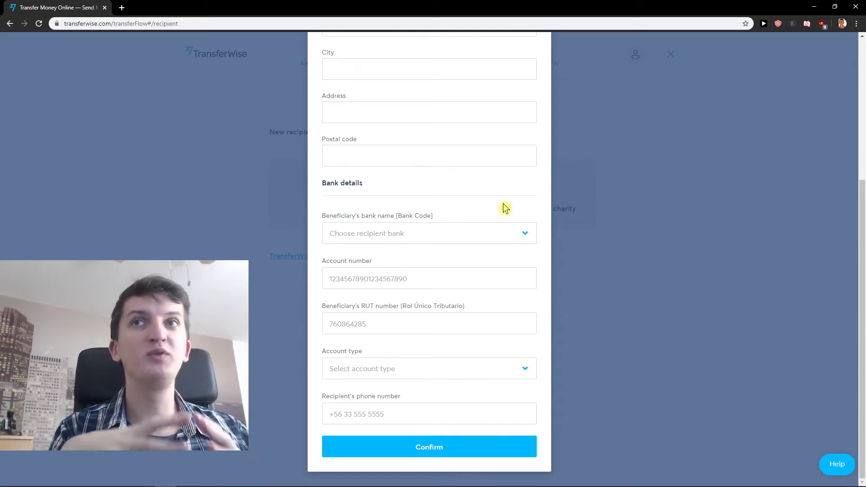
{"action": "scroll", "coordinate": [504, 208], "scroll_direction": "up", "scroll_amount": 2}
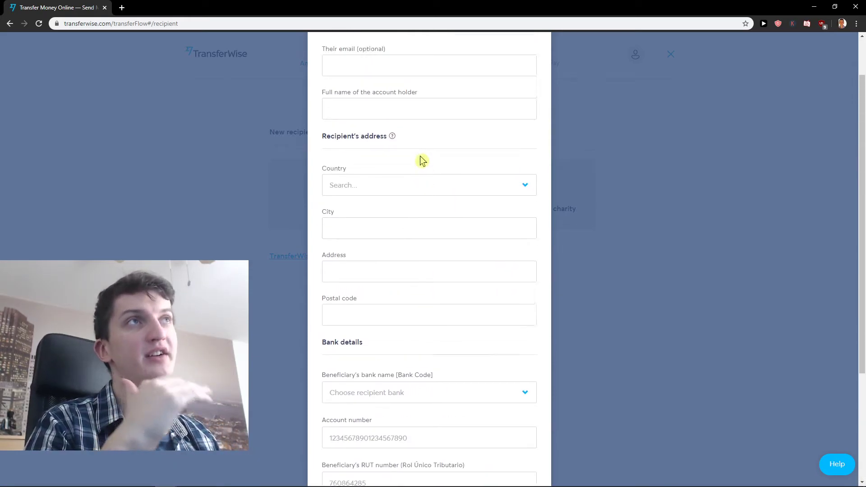
{"action": "scroll", "coordinate": [420, 160], "scroll_direction": "up", "scroll_amount": 1}
{"action": "left_click", "coordinate": [420, 159]}
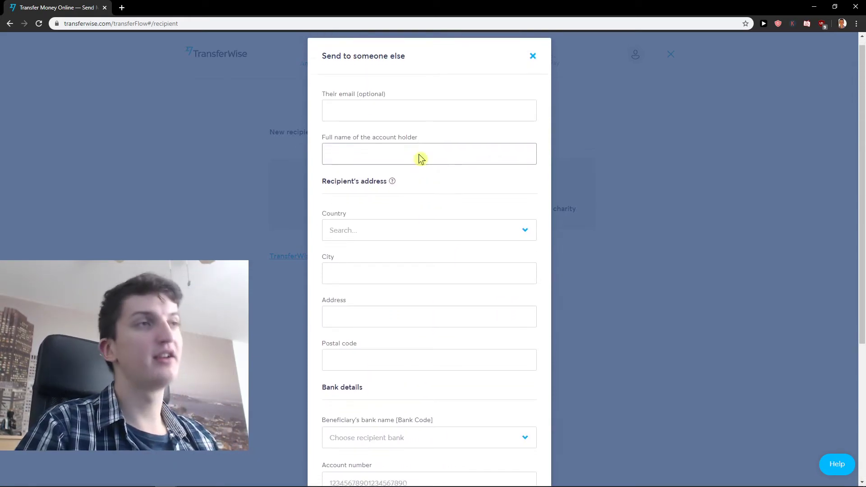
{"action": "scroll", "coordinate": [420, 159], "scroll_direction": "down", "scroll_amount": 3}
{"action": "left_click", "coordinate": [442, 269]}
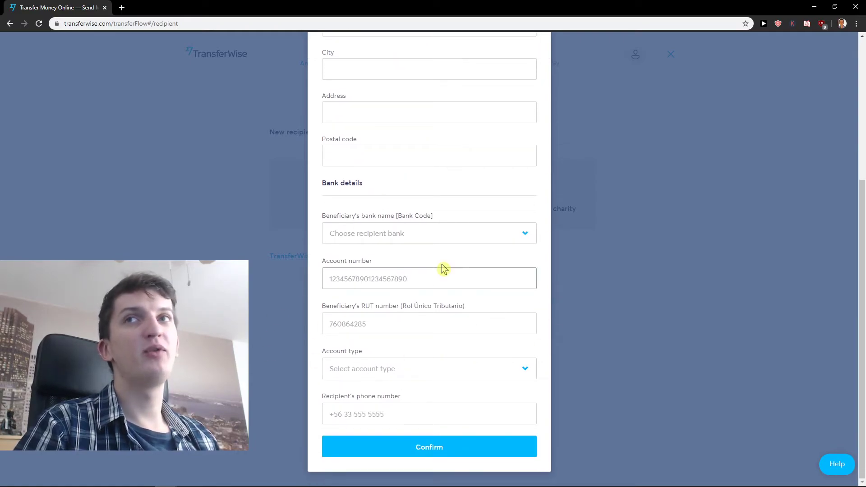